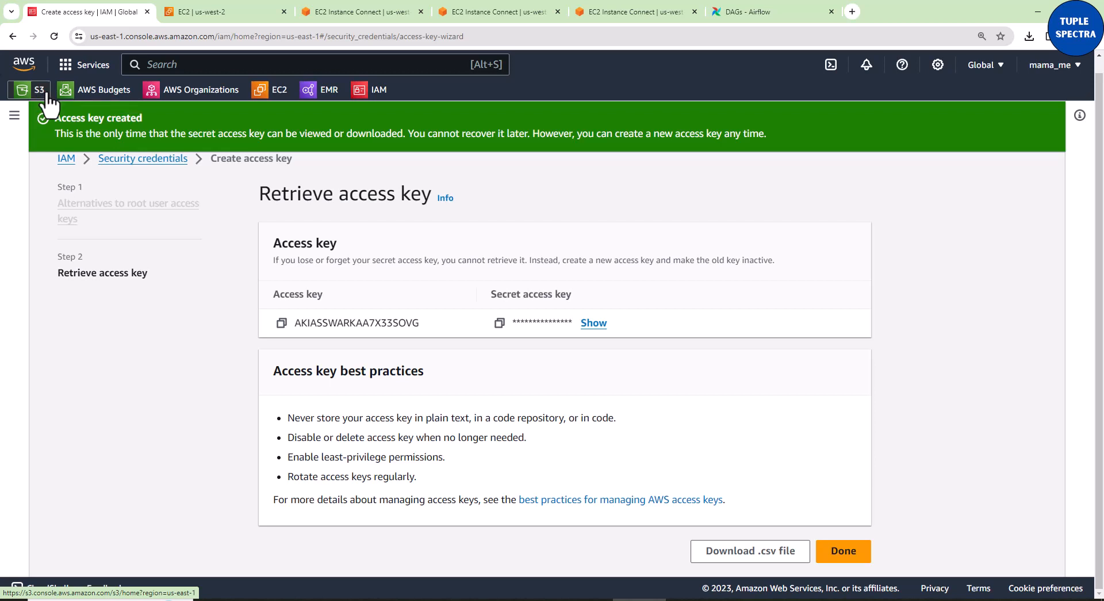
Search the AWS services for s3 and open the S3 console in a new browser tab
{"action": "right_click", "coordinate": [35, 92]}
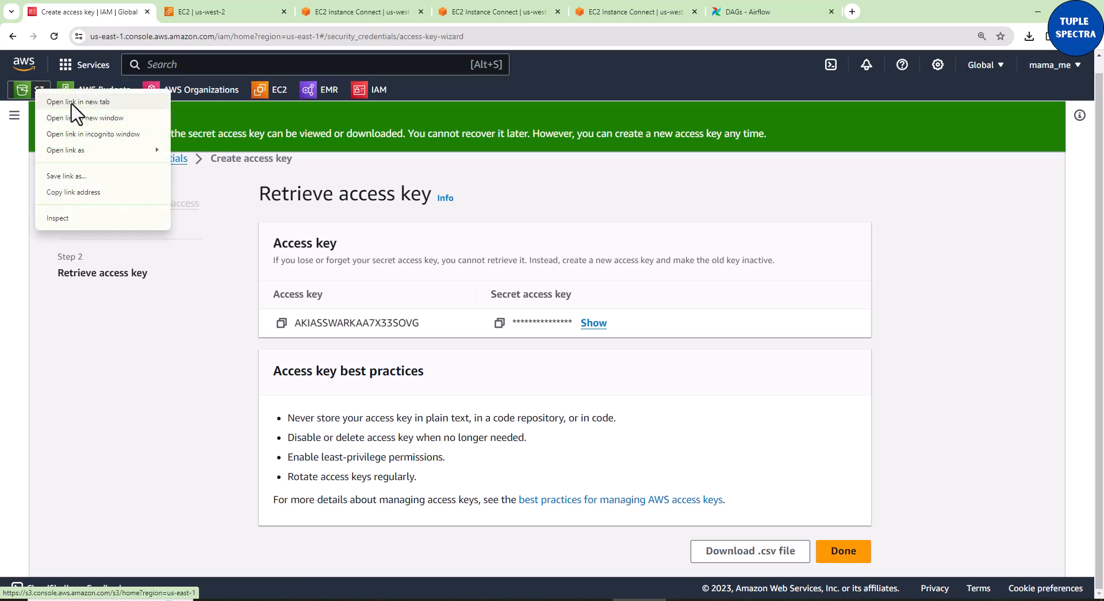
{"action": "left_click", "coordinate": [176, 66]}
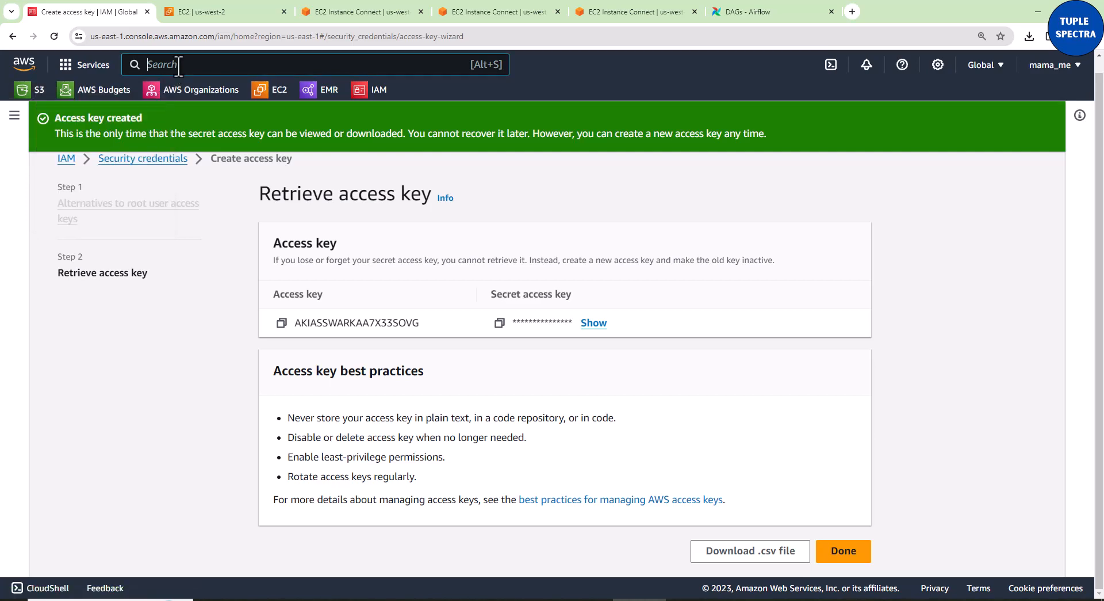
{"action": "type", "text": "s3"}
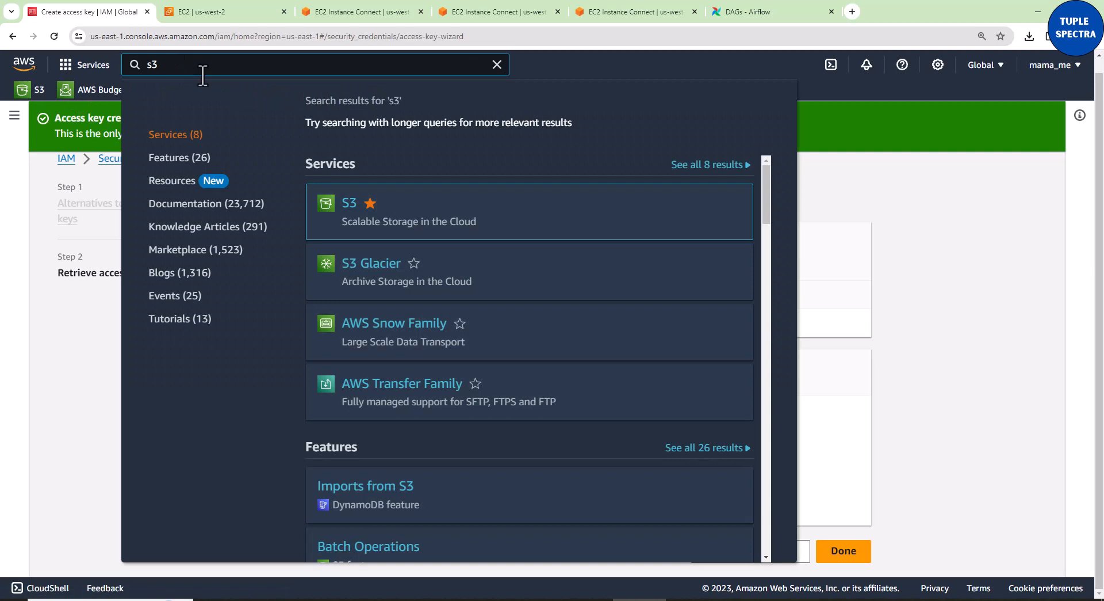
{"action": "mouse_move", "coordinate": [331, 205]}
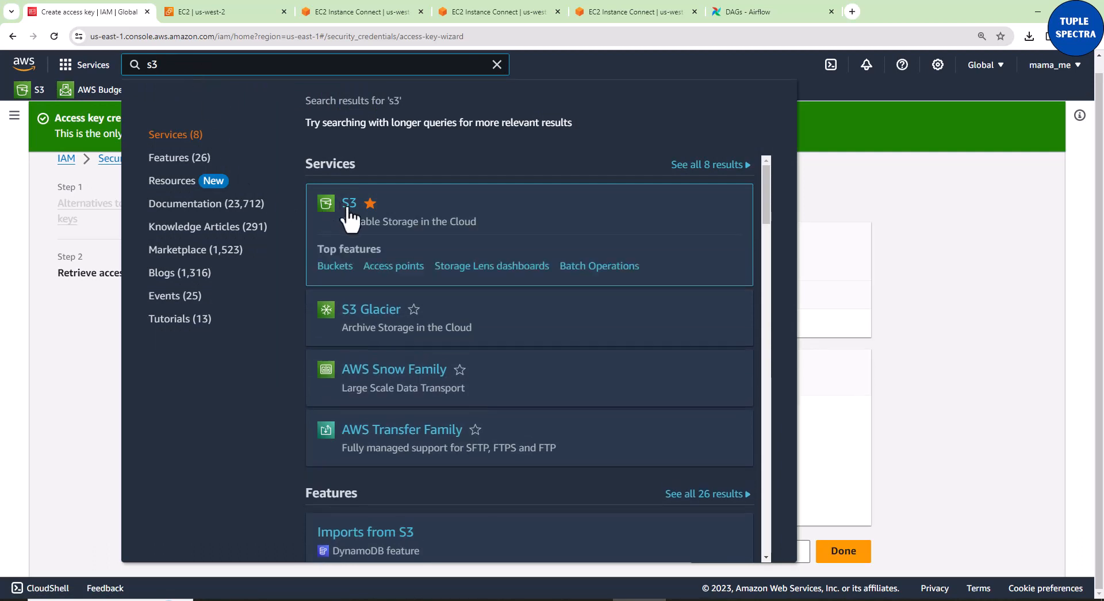
{"action": "right_click", "coordinate": [350, 205]}
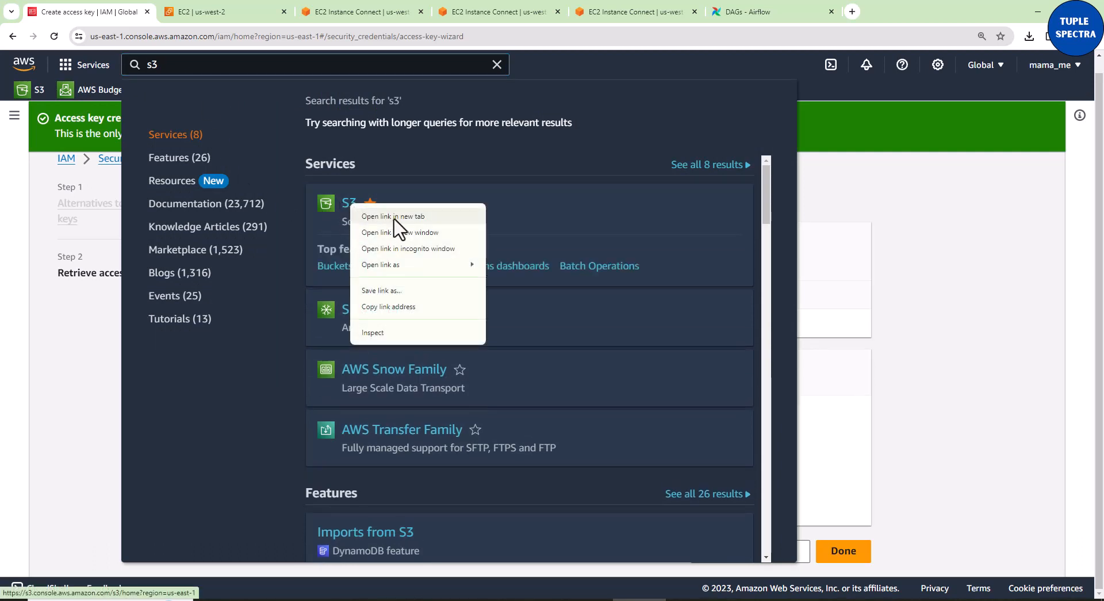
{"action": "left_click", "coordinate": [393, 217]}
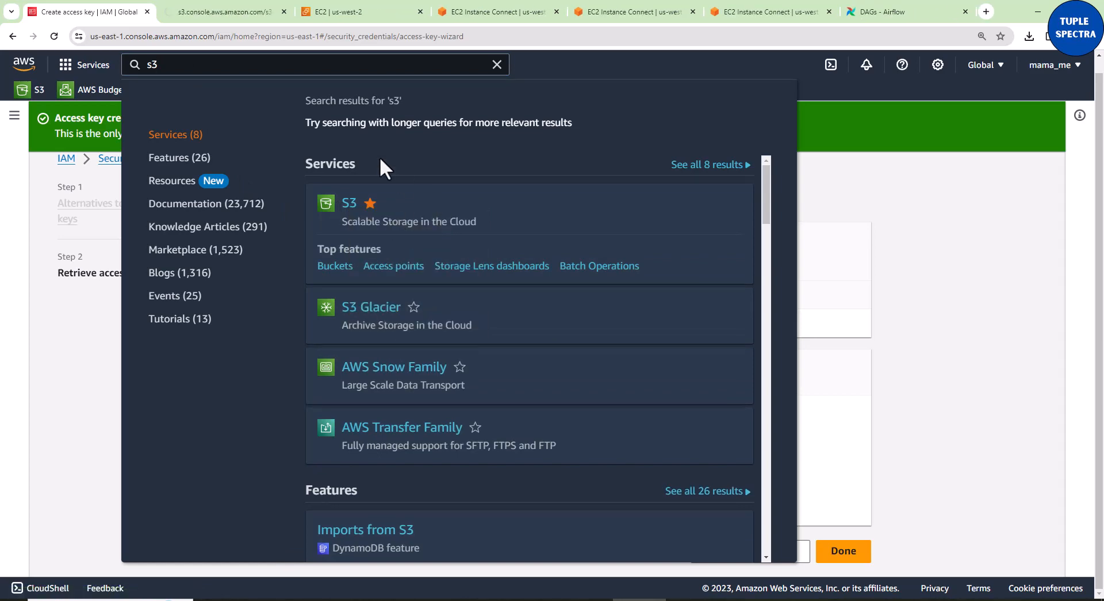
{"action": "left_click", "coordinate": [230, 17]}
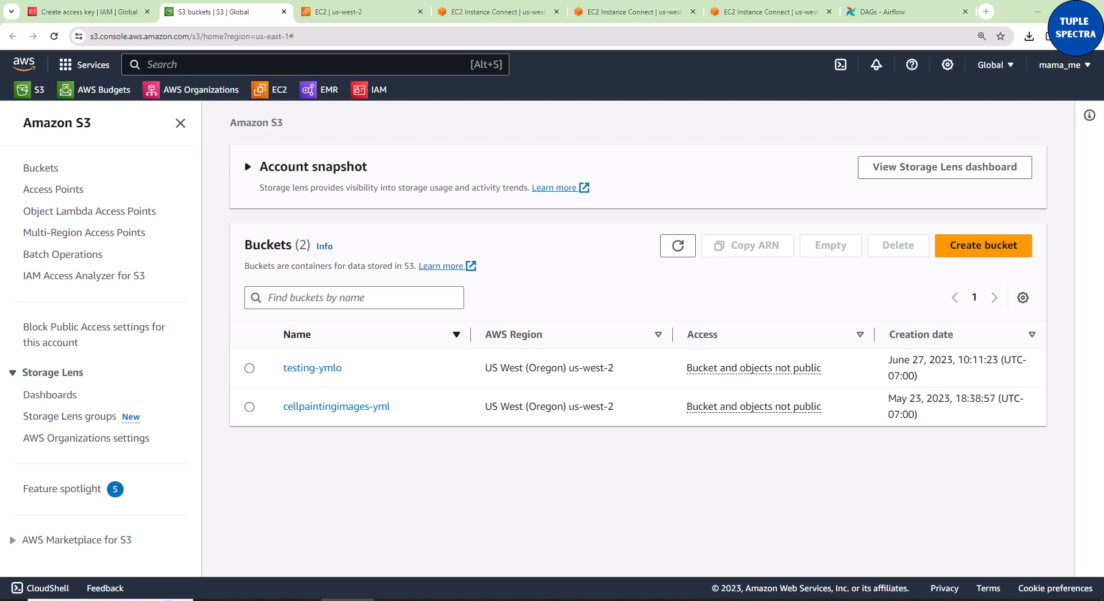
Start creating a new S3 bucket and name it redfin-data-project-yml
{"action": "left_click", "coordinate": [984, 249]}
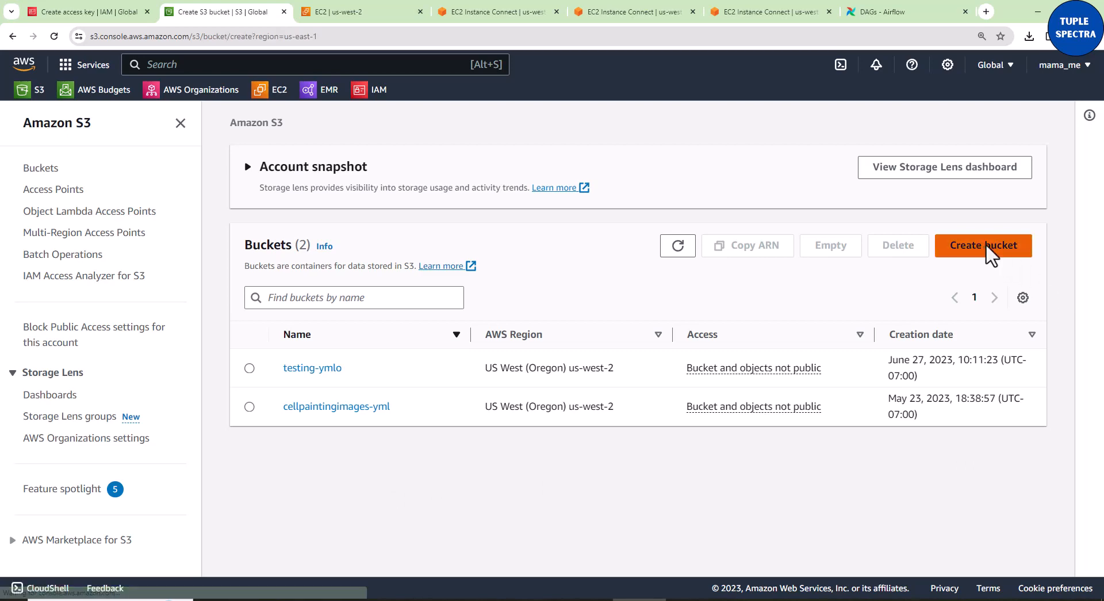
{"action": "left_click", "coordinate": [279, 298]}
{"action": "type", "text": "redfin-data-project-yml"}
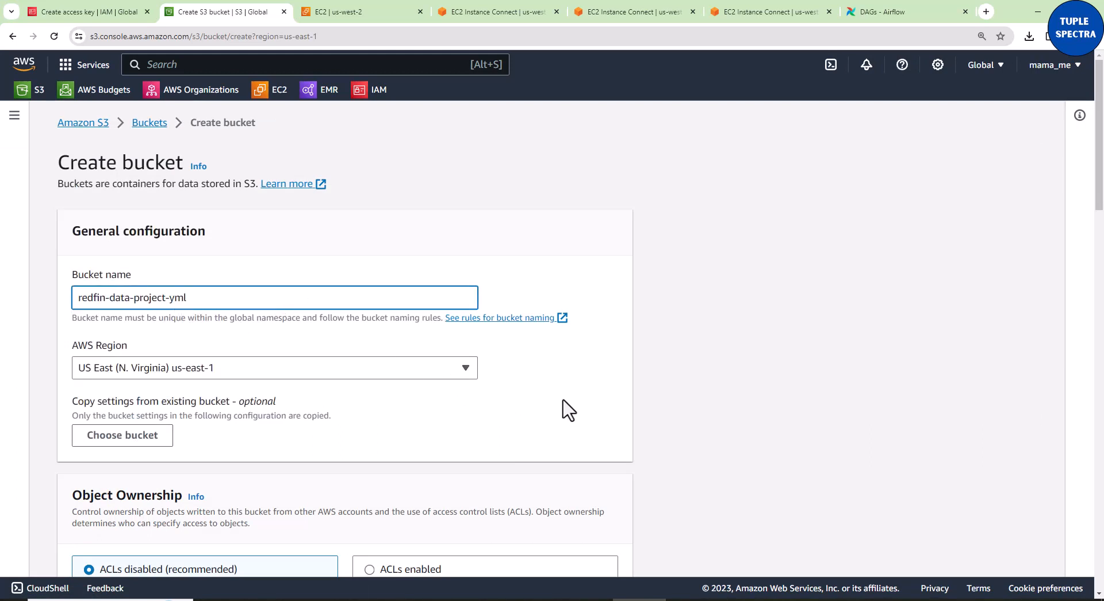
{"action": "scroll", "coordinate": [569, 409], "scroll_direction": "down", "scroll_amount": 1}
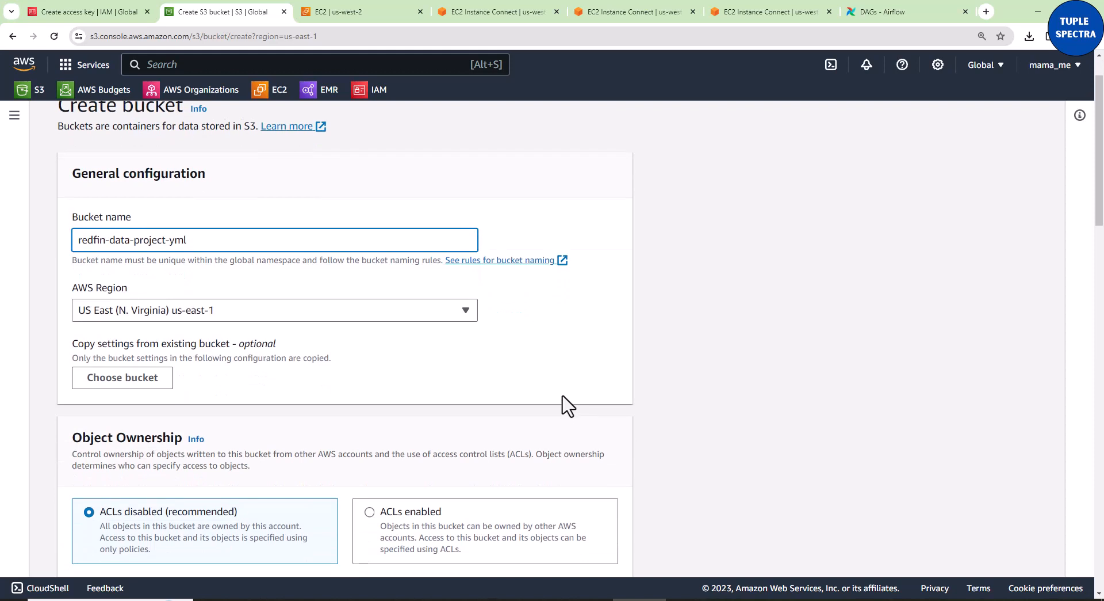
{"action": "left_click", "coordinate": [209, 280]}
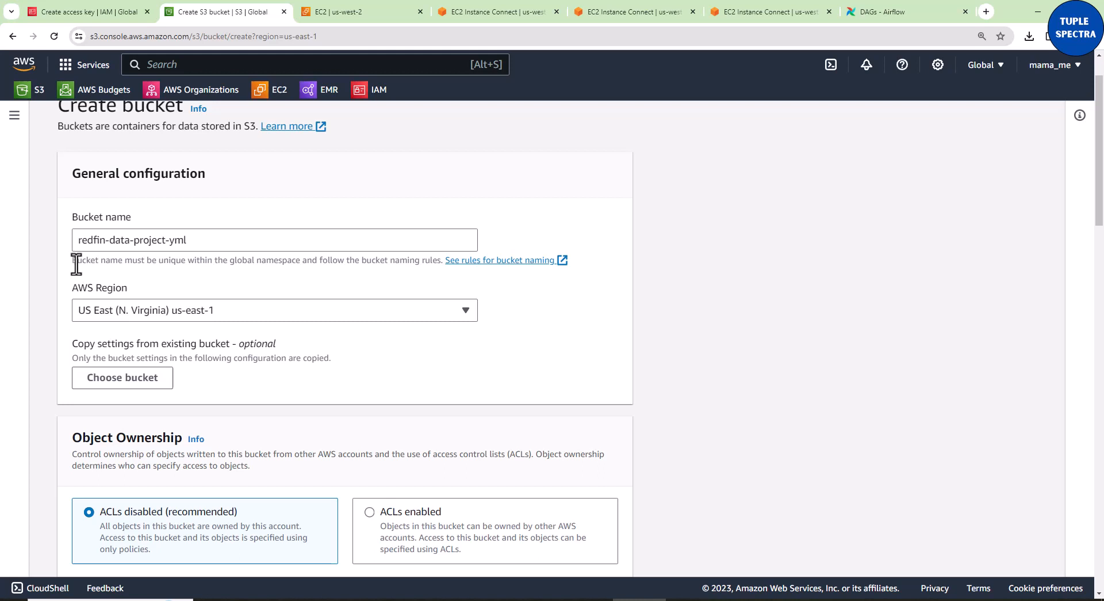
{"action": "left_click_drag", "start_coordinate": [76, 260], "coordinate": [271, 278]}
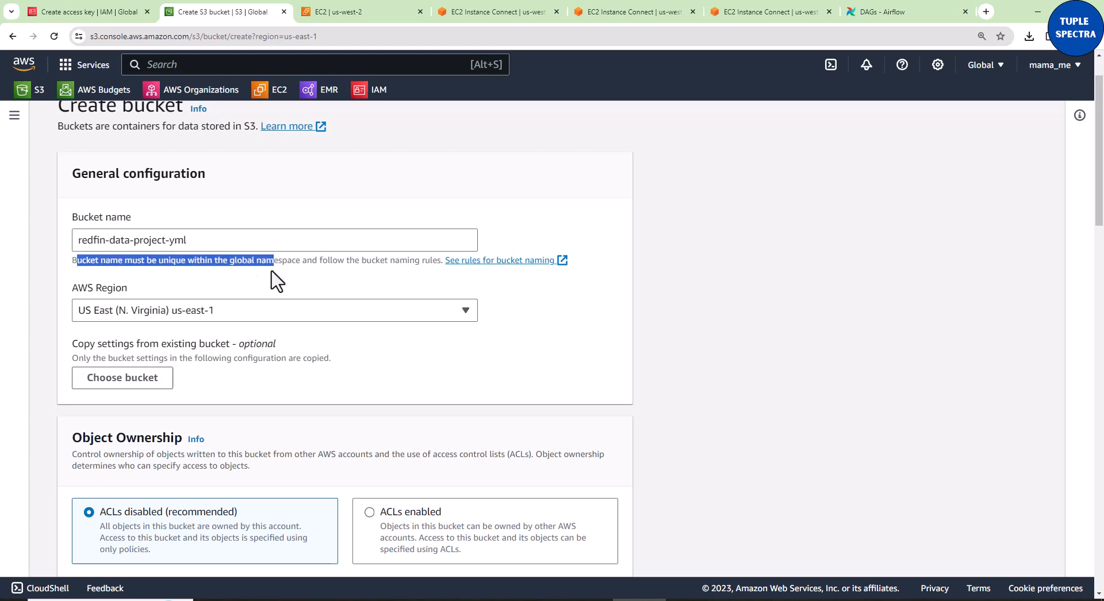
{"action": "left_click", "coordinate": [299, 296]}
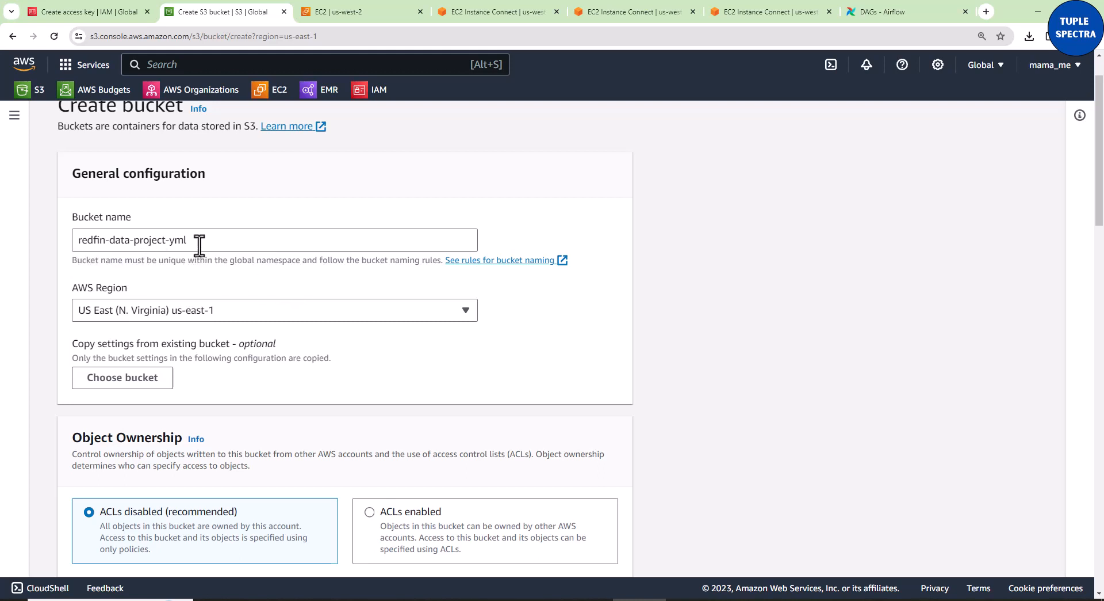
{"action": "left_click_drag", "start_coordinate": [197, 244], "coordinate": [82, 239]}
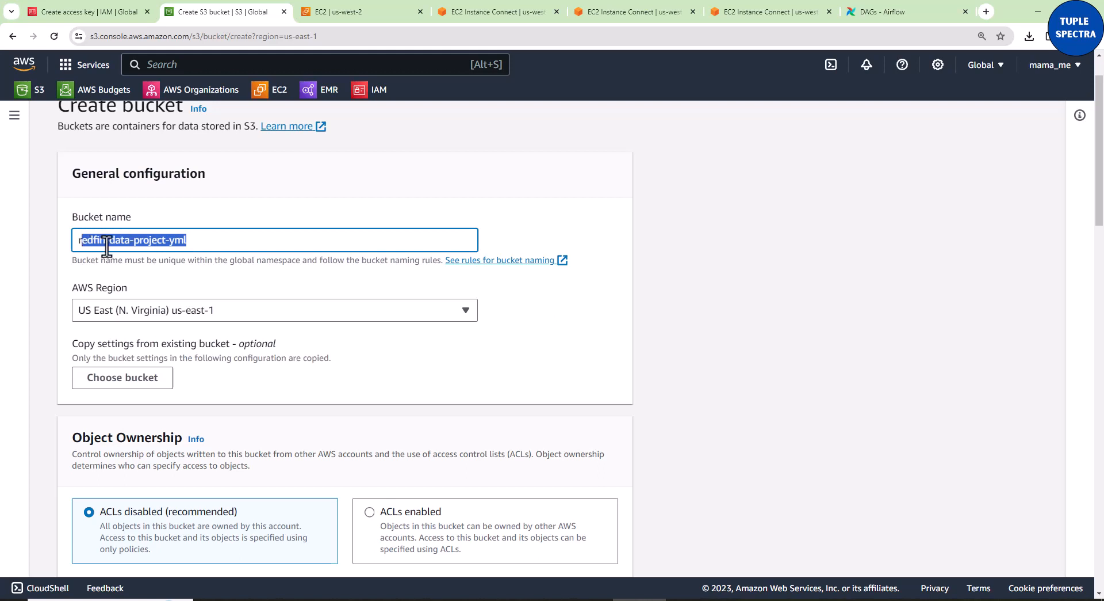
{"action": "left_click", "coordinate": [199, 241]}
Try replacing the hyphen after redfin in the bucket name with an underscore, making it redfin_data-project-yml
{"action": "double_click", "coordinate": [173, 242]}
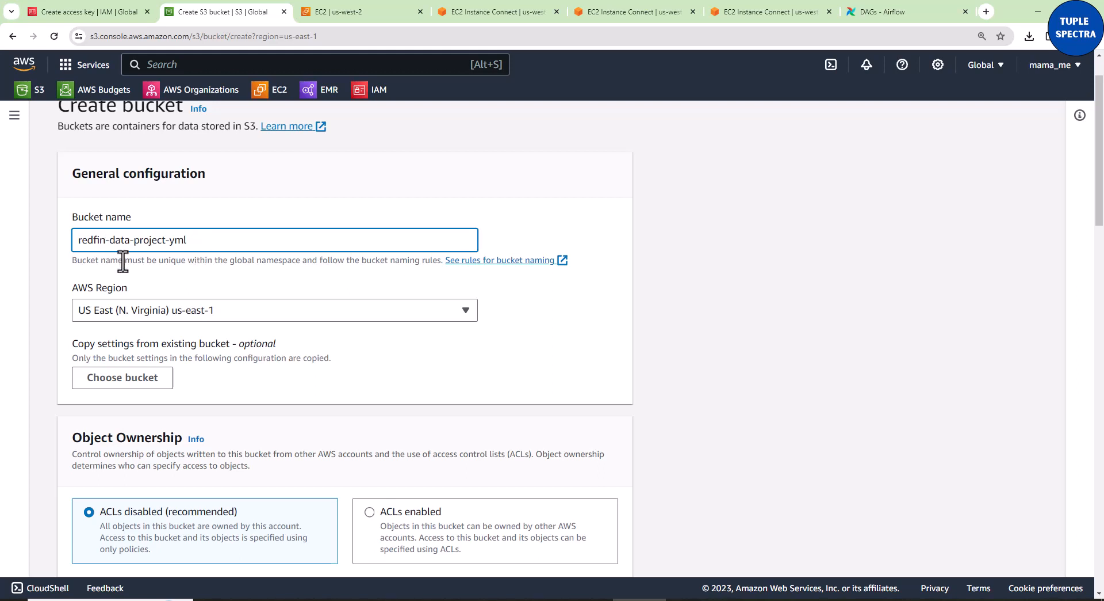
{"action": "key", "text": "BackSpace"}
{"action": "type", "text": "_"}
{"action": "left_click", "coordinate": [568, 334]}
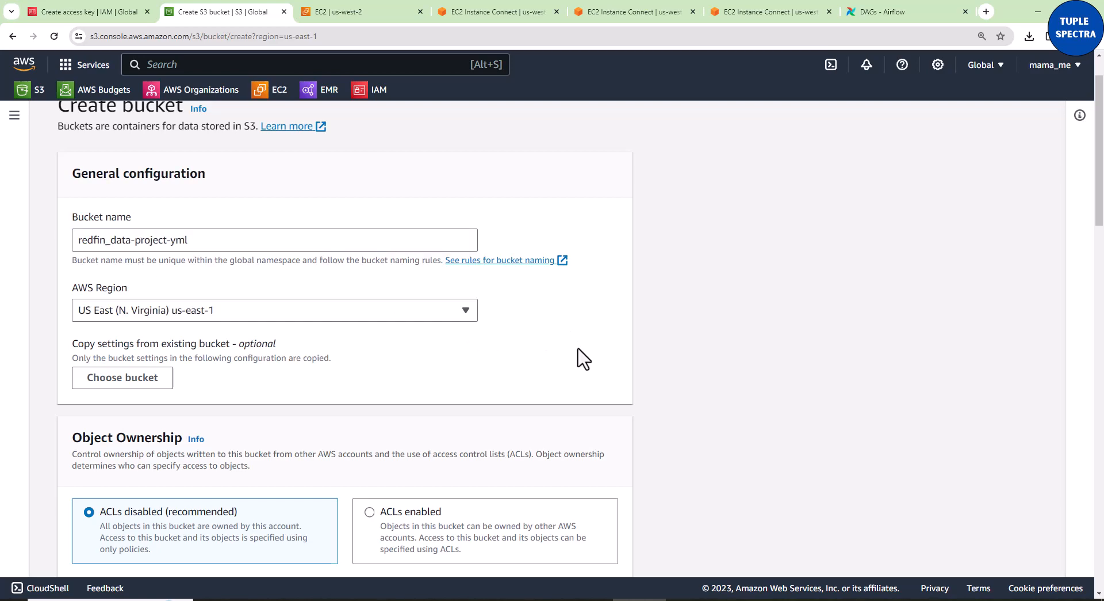
{"action": "scroll", "coordinate": [584, 394], "scroll_direction": "down", "scroll_amount": 6}
{"action": "scroll", "coordinate": [582, 386], "scroll_direction": "up", "scroll_amount": 5}
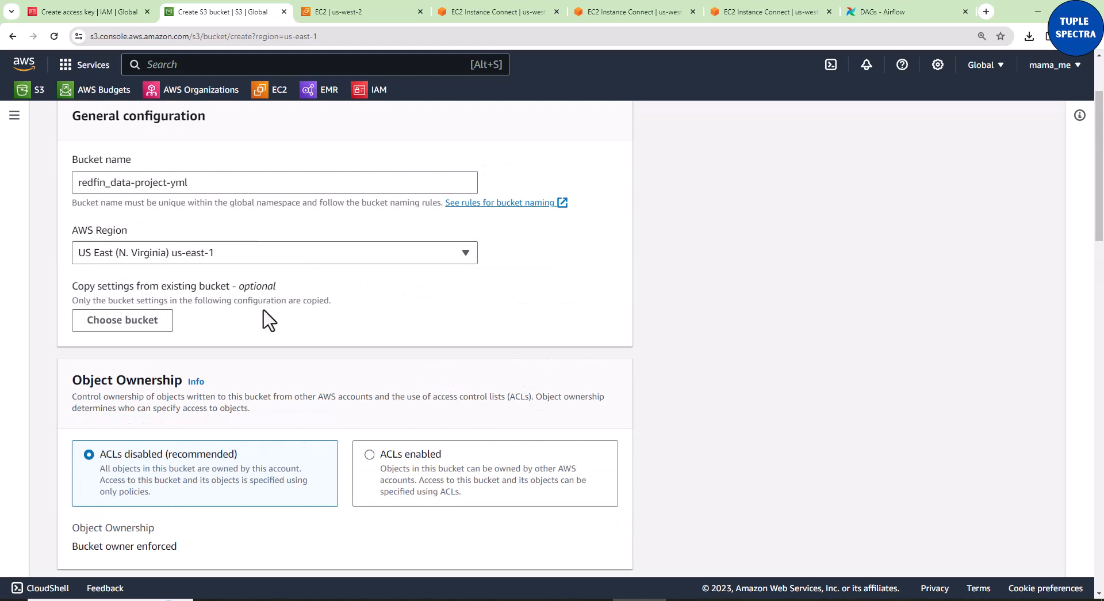
{"action": "scroll", "coordinate": [272, 305], "scroll_direction": "up", "scroll_amount": 1}
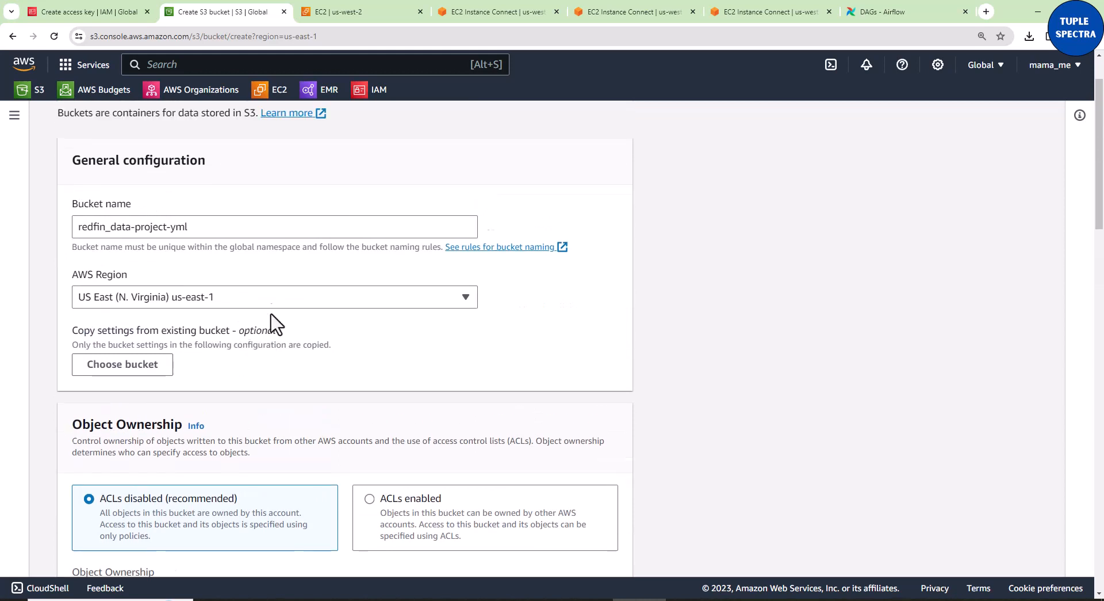
Replace the underscore in the bucket name with a hyphen so it reads redfin-data-project-yml
{"action": "left_click", "coordinate": [109, 241]}
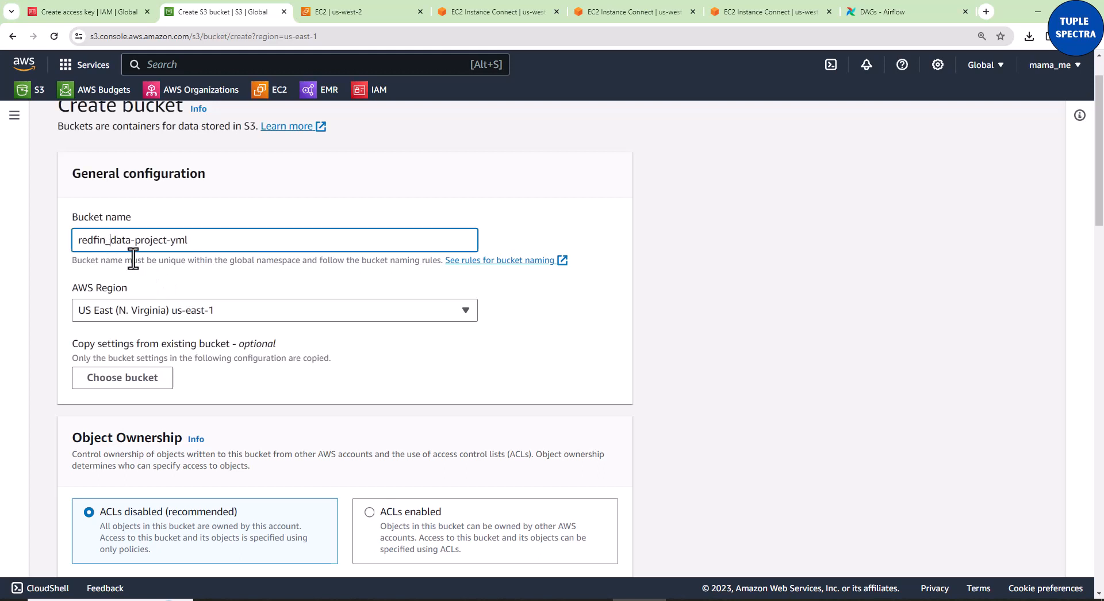
{"action": "key", "text": "BackSpace"}
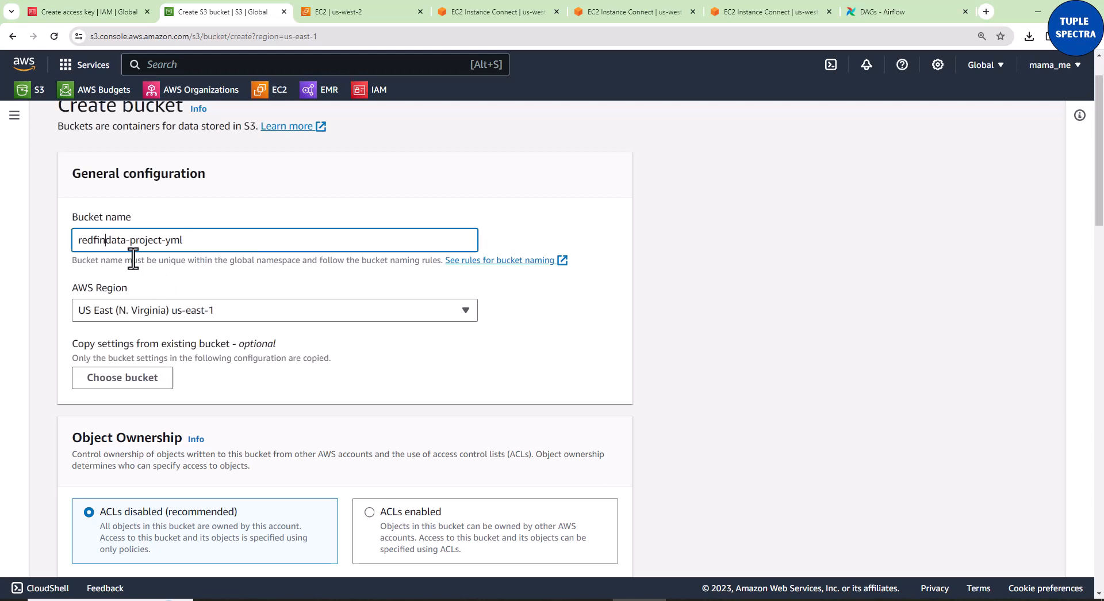
{"action": "type", "text": "-"}
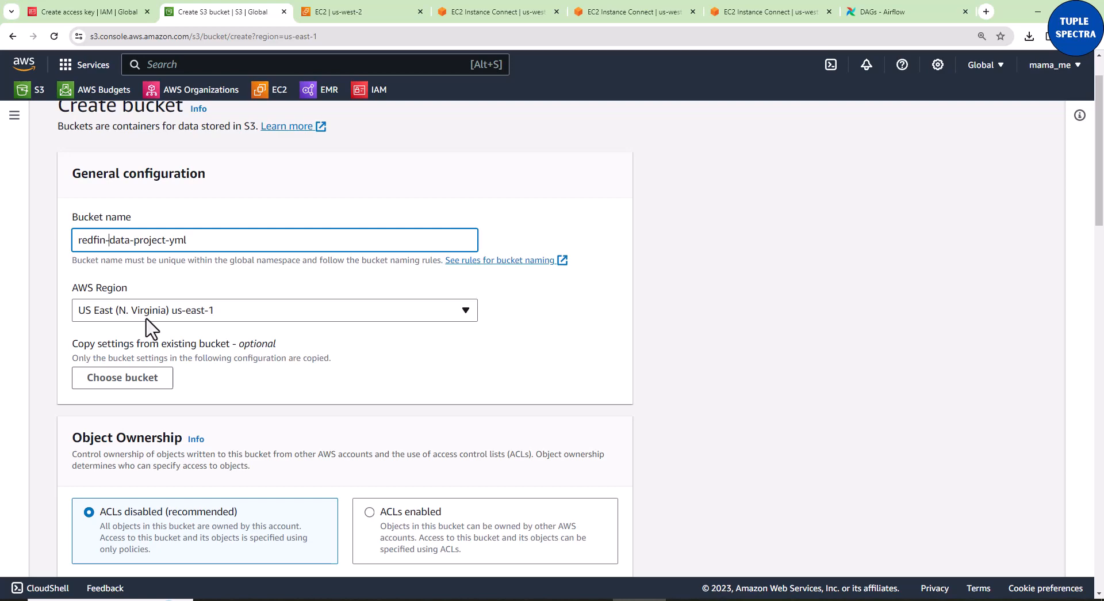
Set the bucket's AWS Region to US West (Oregon) us-west-2 and create the bucket with the remaining settings at their defaults
{"action": "left_click", "coordinate": [467, 311]}
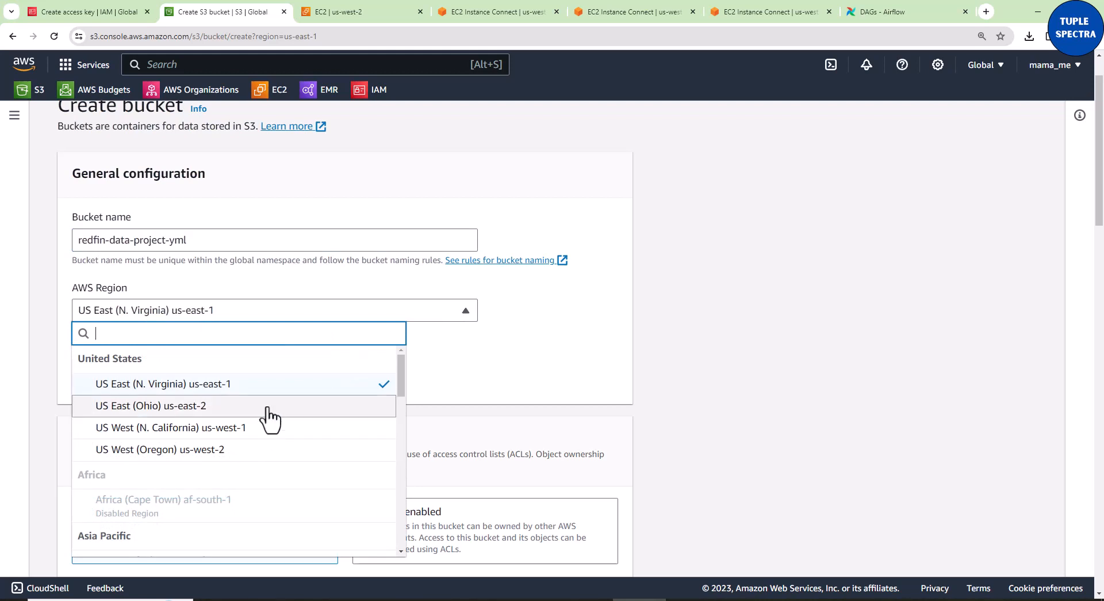
{"action": "left_click", "coordinate": [221, 450]}
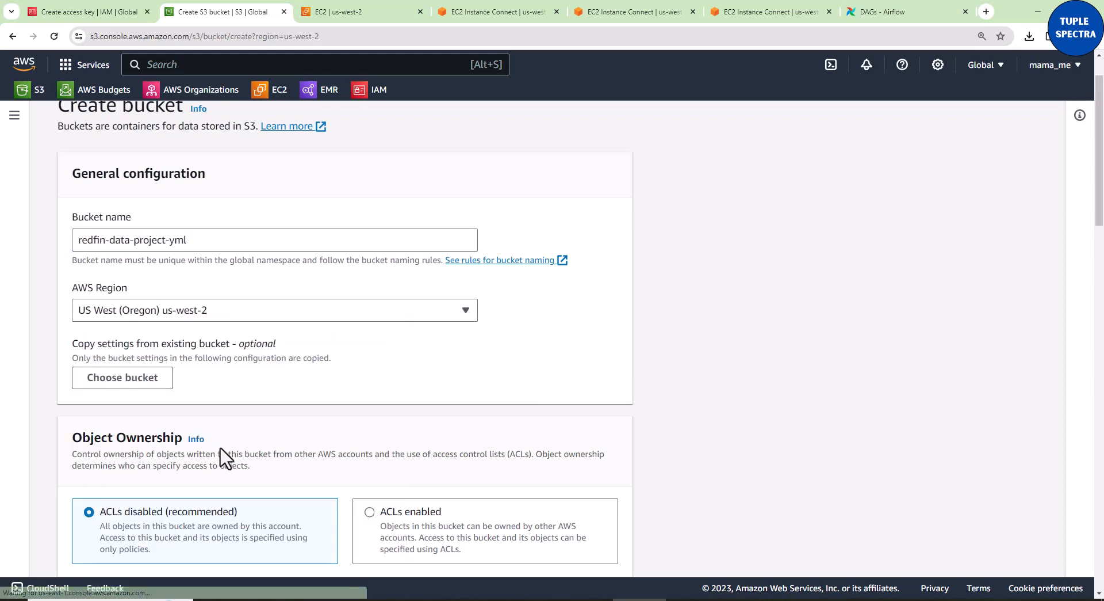
{"action": "scroll", "coordinate": [604, 378], "scroll_direction": "down", "scroll_amount": 1}
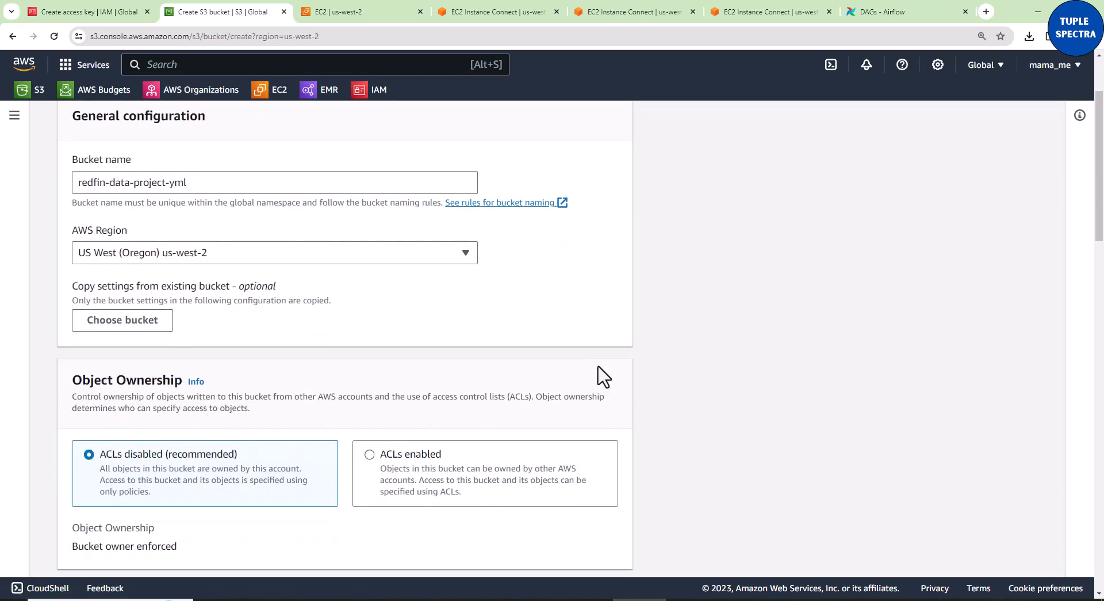
{"action": "scroll", "coordinate": [604, 378], "scroll_direction": "down", "scroll_amount": 2}
{"action": "scroll", "coordinate": [604, 378], "scroll_direction": "down", "scroll_amount": 7}
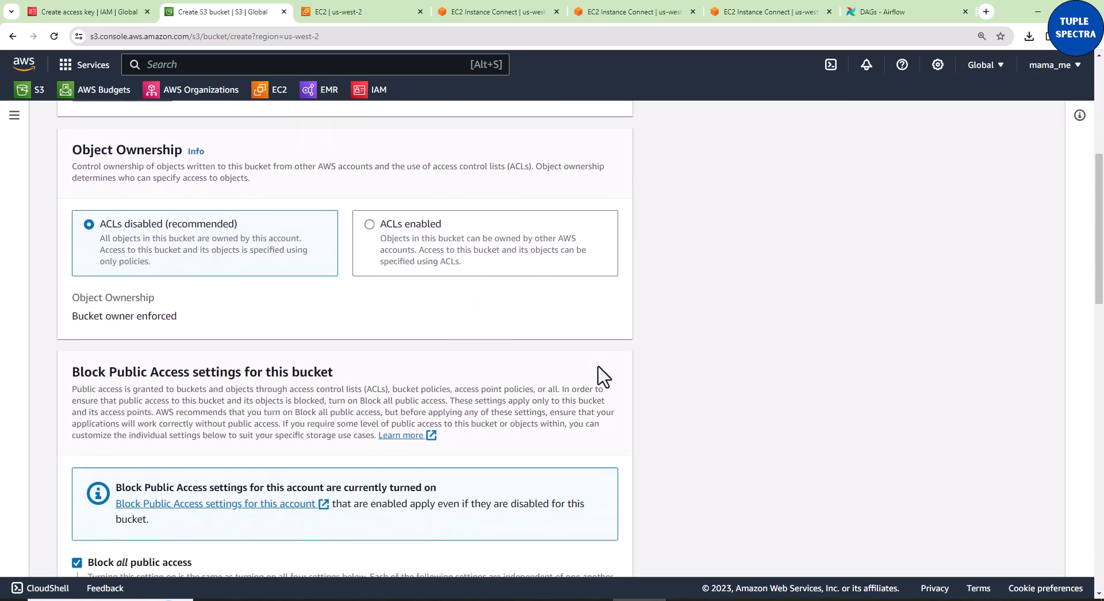
{"action": "scroll", "coordinate": [604, 378], "scroll_direction": "down", "scroll_amount": 5}
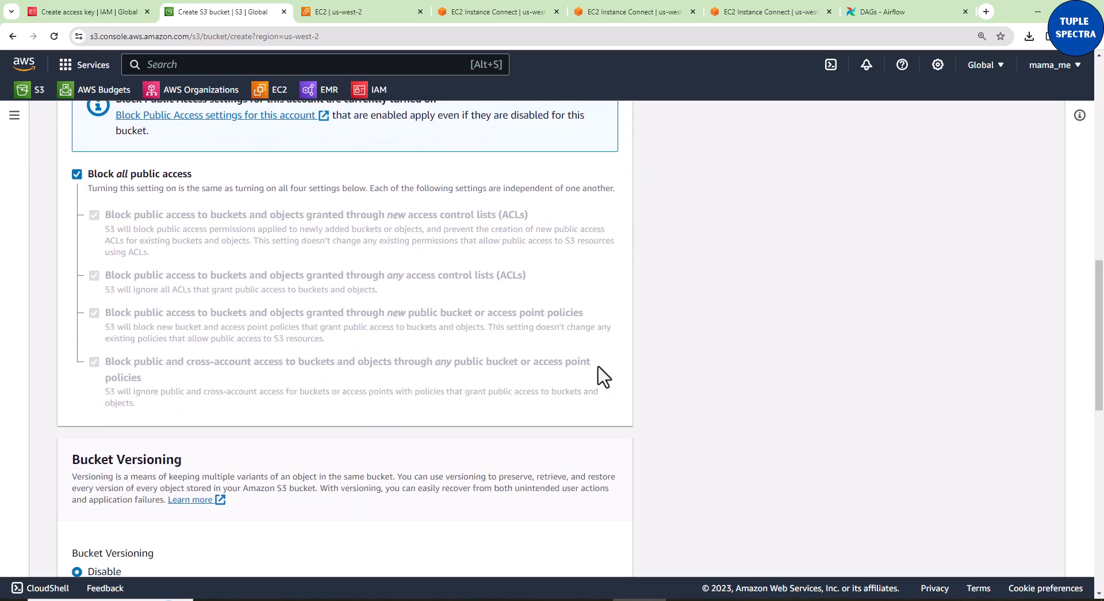
{"action": "scroll", "coordinate": [604, 377], "scroll_direction": "down", "scroll_amount": 2}
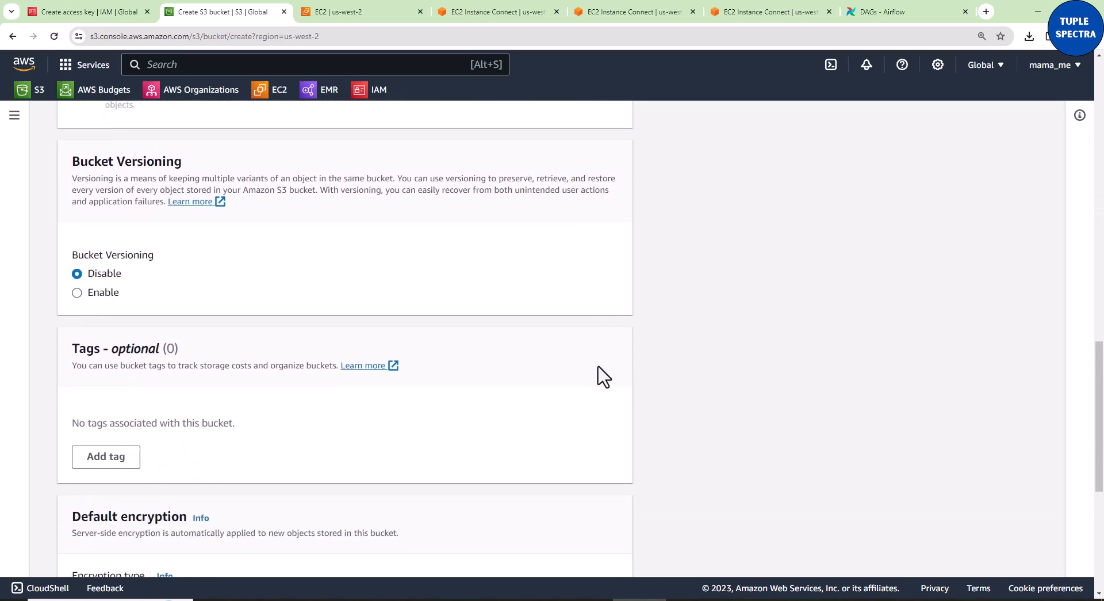
{"action": "scroll", "coordinate": [604, 377], "scroll_direction": "down", "scroll_amount": 2}
{"action": "scroll", "coordinate": [604, 378], "scroll_direction": "down", "scroll_amount": 4}
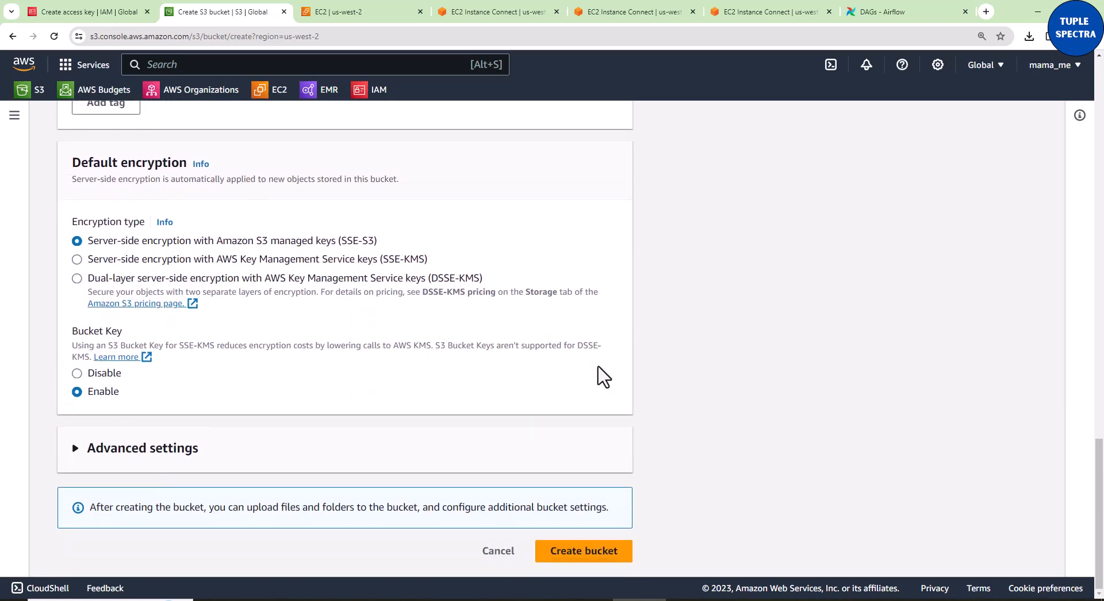
{"action": "left_click", "coordinate": [582, 553]}
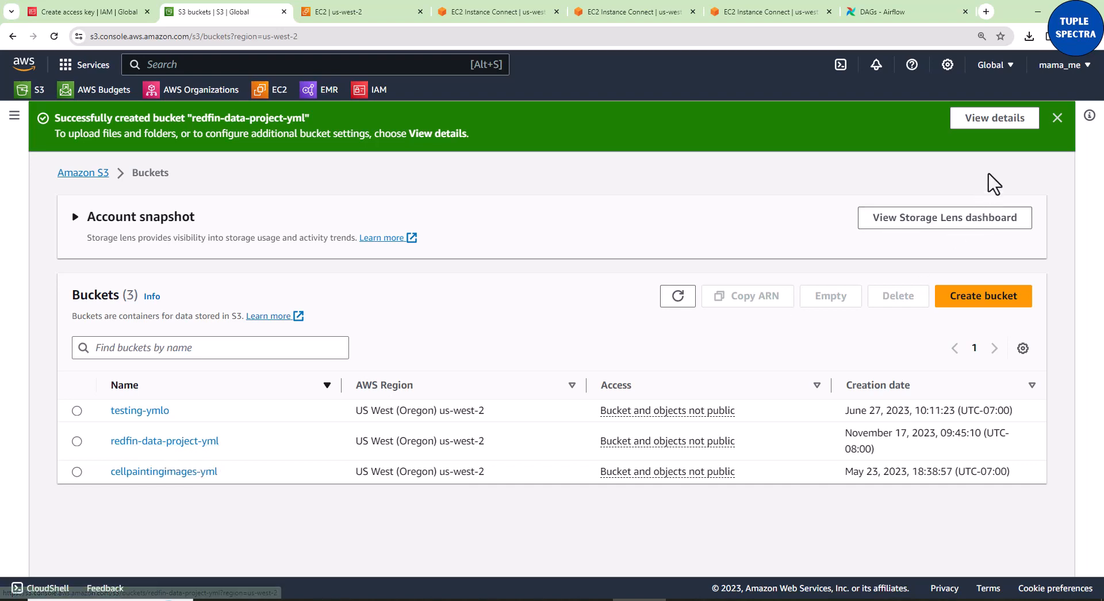
Dismiss the creation notice and open the redfin-data-project-yml bucket
{"action": "left_click", "coordinate": [1057, 117]}
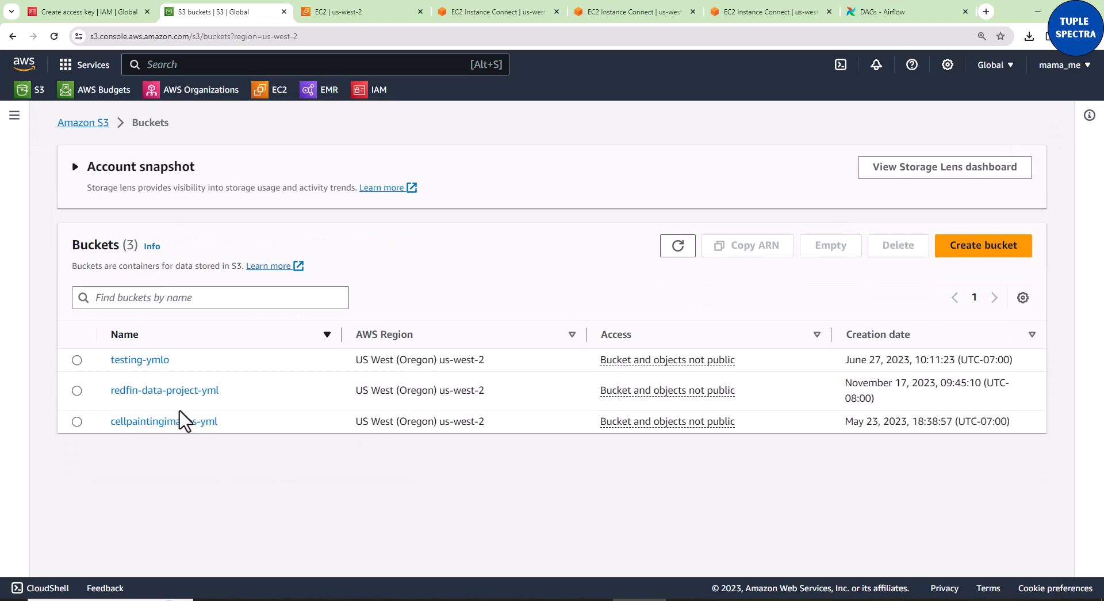
{"action": "left_click", "coordinate": [184, 393]}
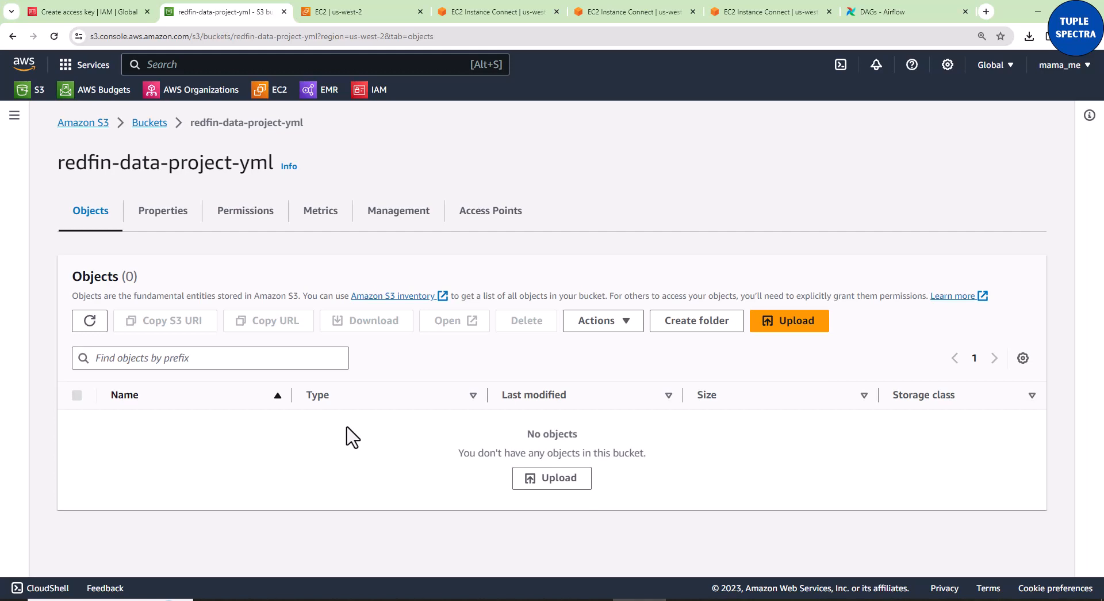
{"action": "left_click", "coordinate": [582, 600]}
{"action": "left_click_drag", "start_coordinate": [59, 163], "coordinate": [263, 162]}
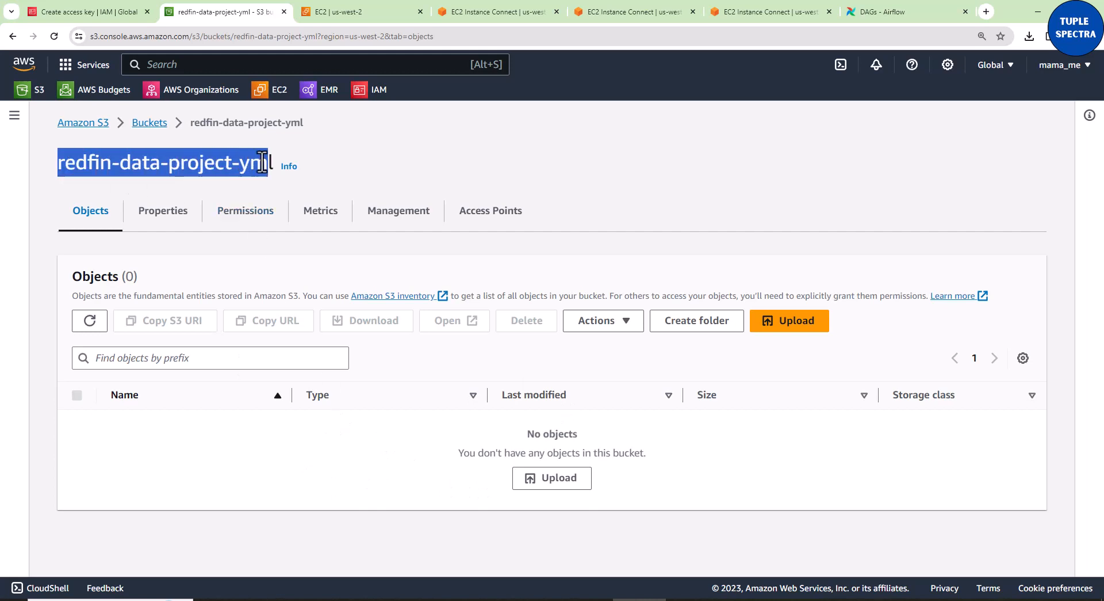
{"action": "left_click", "coordinate": [387, 173]}
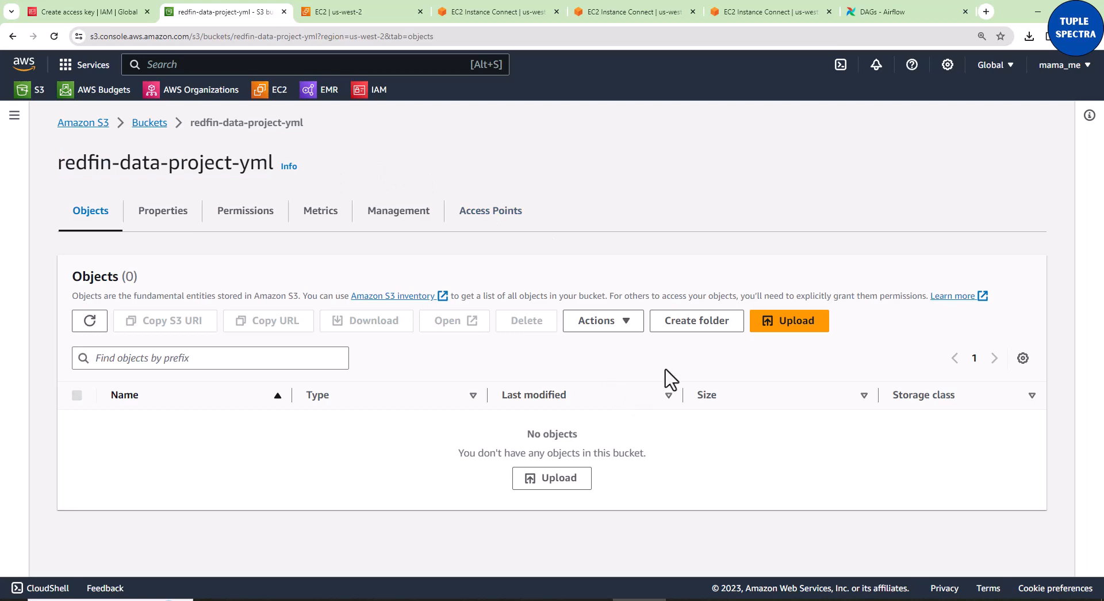
Create a folder named store-raw-data-yml in the redfin-data-project-yml bucket, keeping the default encryption setting
{"action": "left_click", "coordinate": [688, 325]}
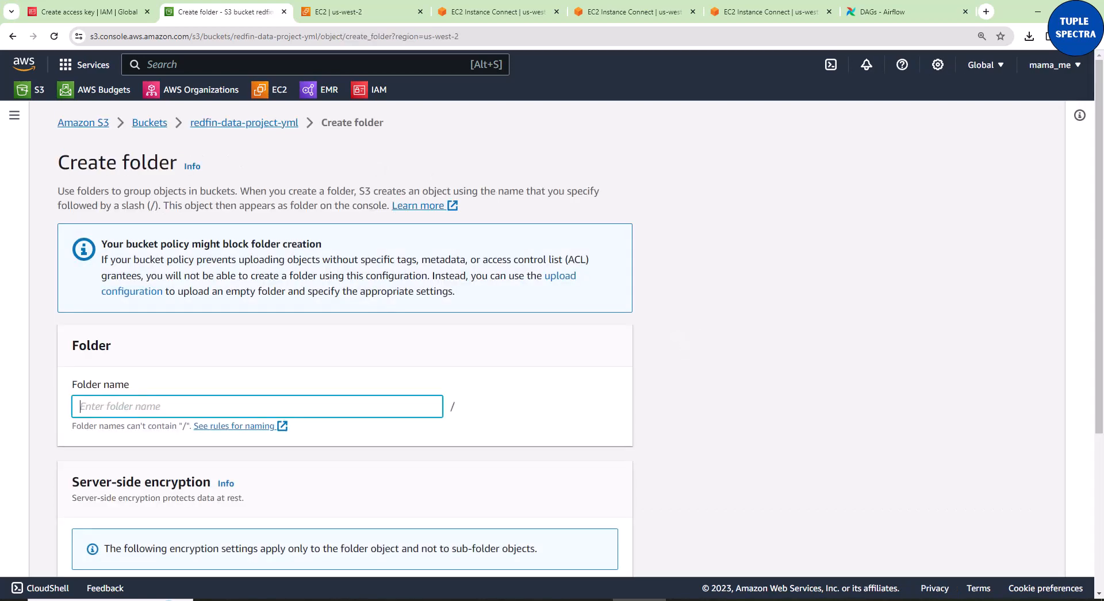
{"action": "left_click", "coordinate": [347, 599]}
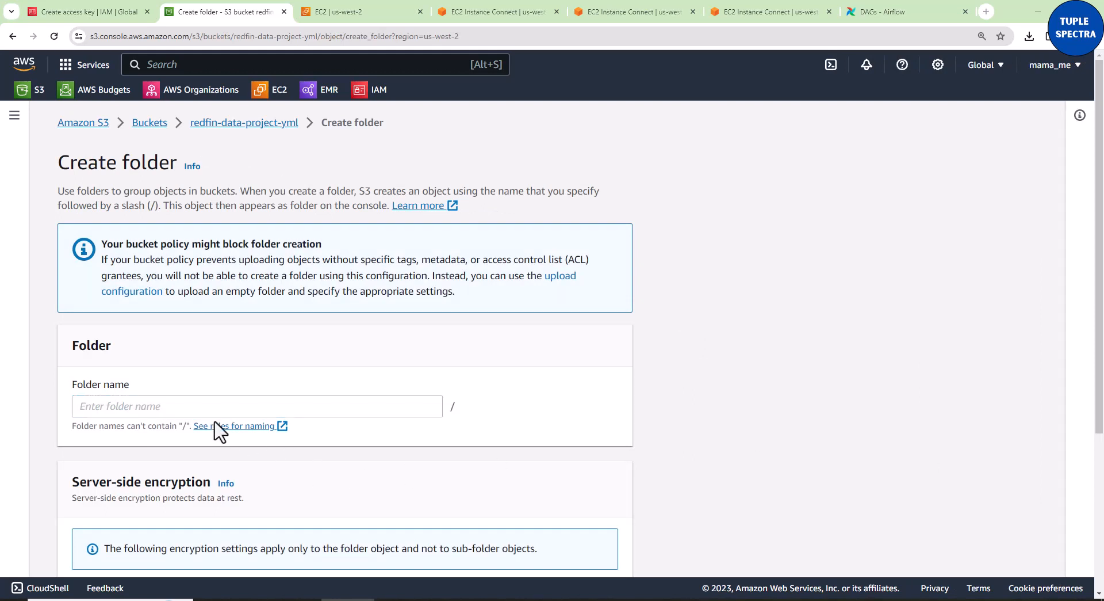
{"action": "left_click", "coordinate": [178, 407]}
{"action": "type", "text": "store-raw-data-yml"}
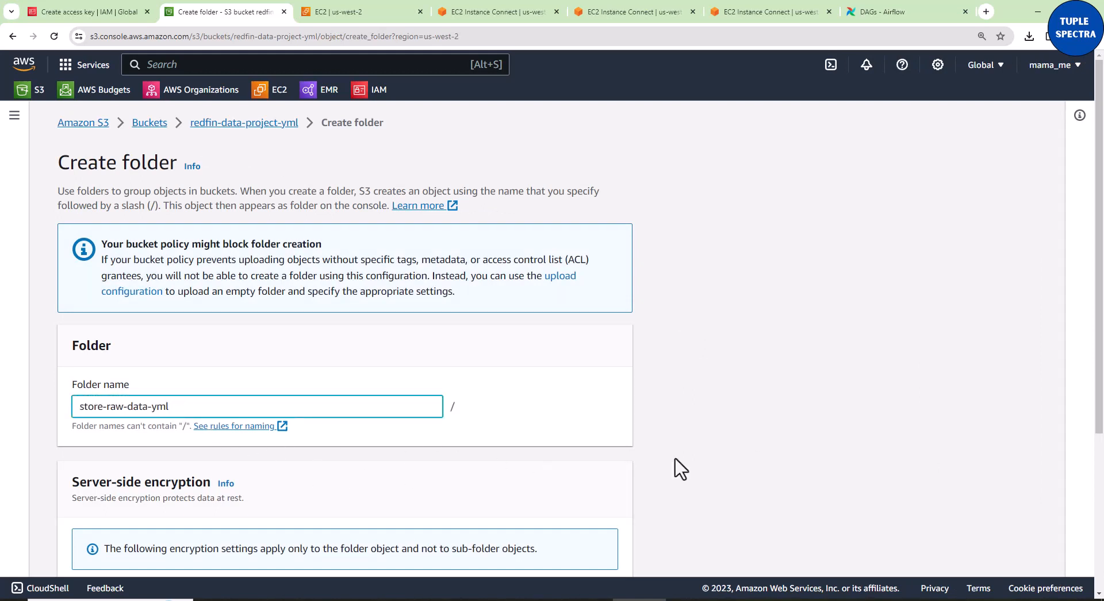
{"action": "left_click", "coordinate": [742, 443]}
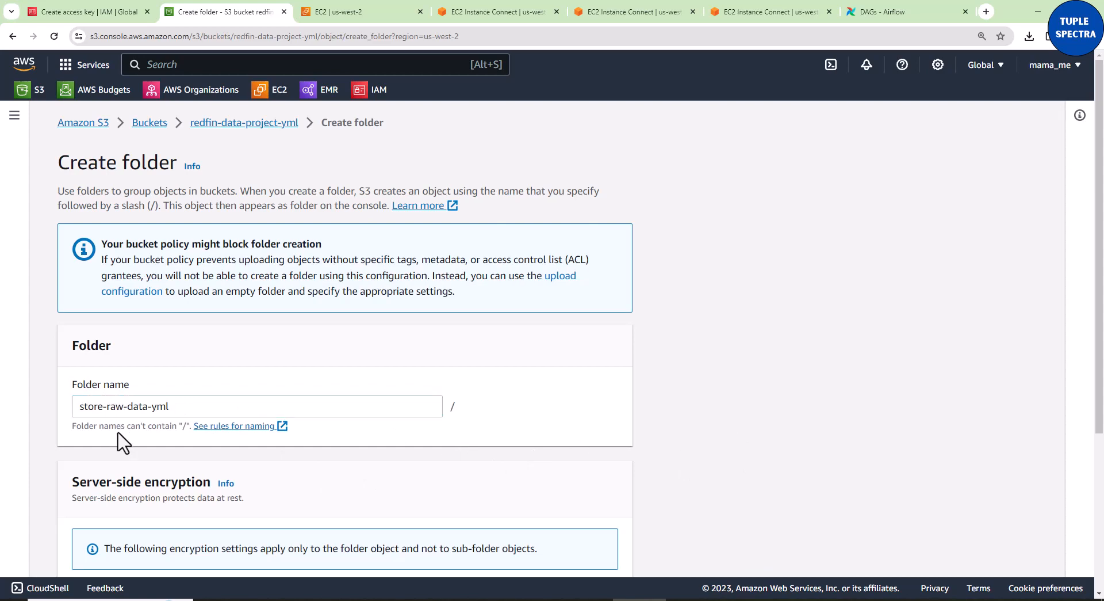
{"action": "scroll", "coordinate": [749, 410], "scroll_direction": "down", "scroll_amount": 3}
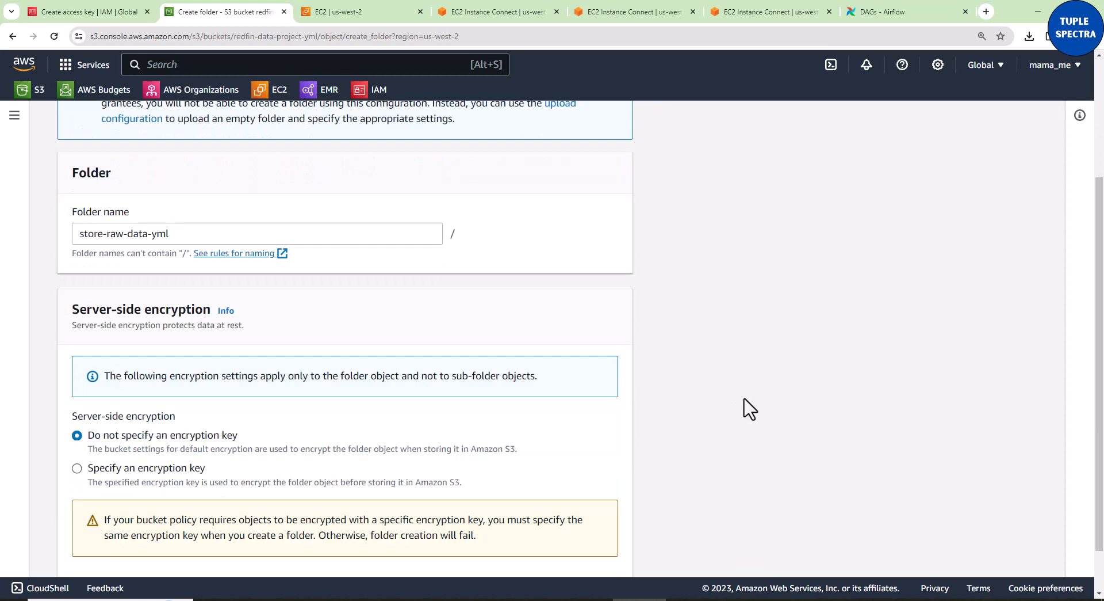
{"action": "scroll", "coordinate": [750, 409], "scroll_direction": "down", "scroll_amount": 1}
{"action": "left_click", "coordinate": [584, 551]}
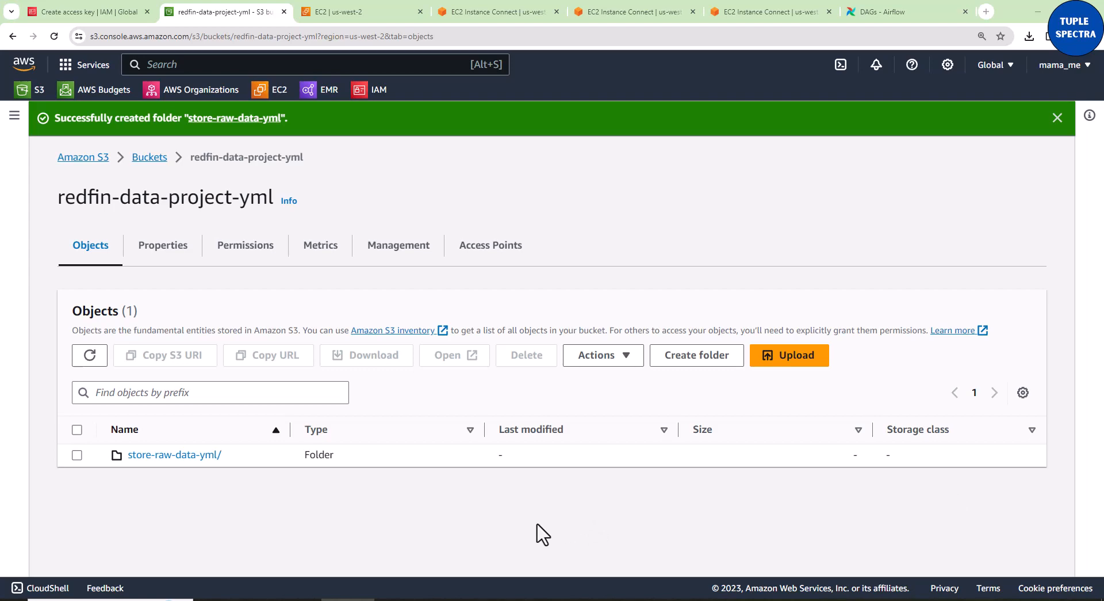
Create a second folder named redfin-transform-zone-yml in the bucket, without specifying an encryption key
{"action": "left_click", "coordinate": [697, 359]}
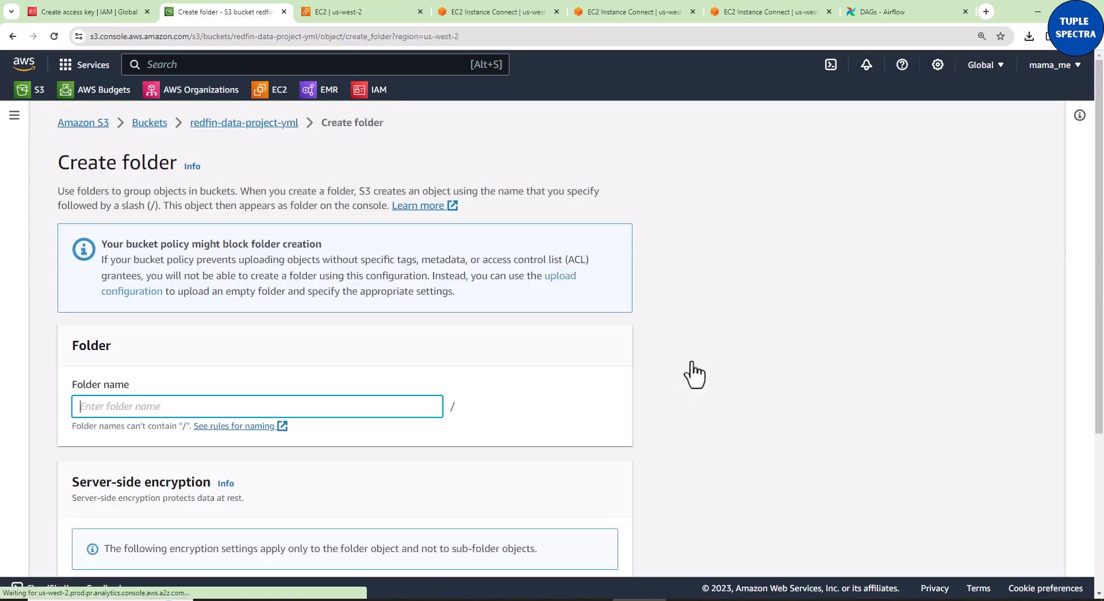
{"action": "type", "text": "redfin-transform-zone-yml"}
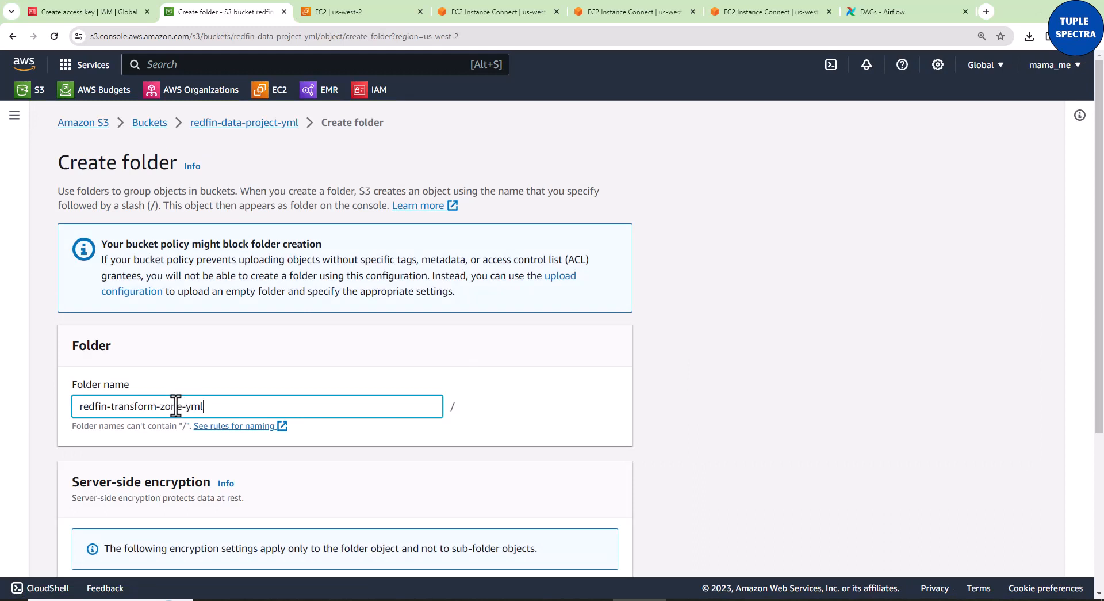
{"action": "left_click", "coordinate": [705, 413]}
{"action": "scroll", "coordinate": [704, 413], "scroll_direction": "down", "scroll_amount": 2}
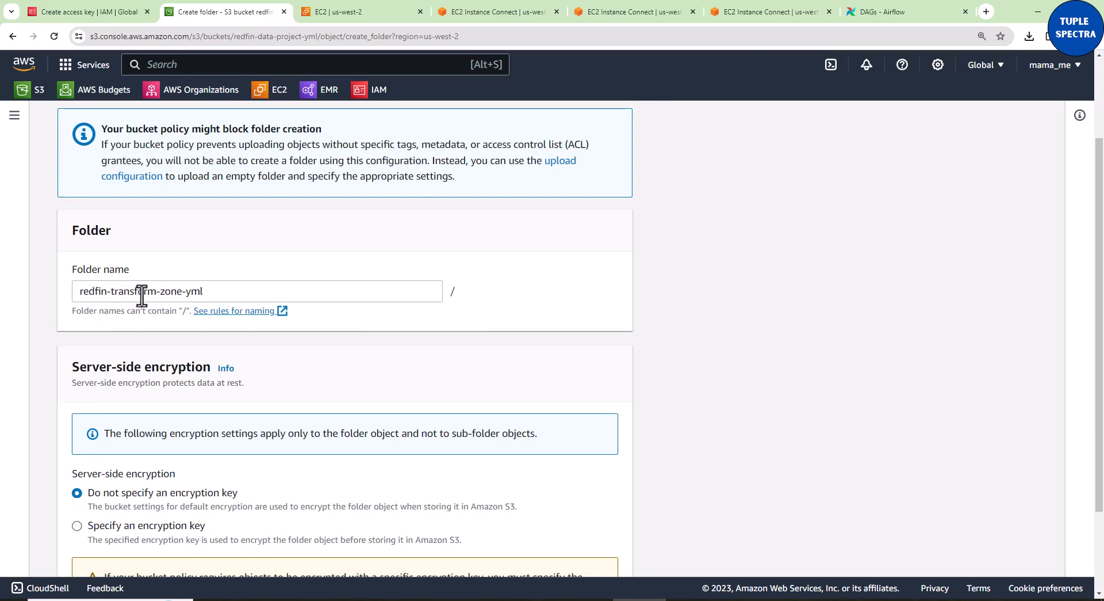
{"action": "scroll", "coordinate": [680, 395], "scroll_direction": "down", "scroll_amount": 2}
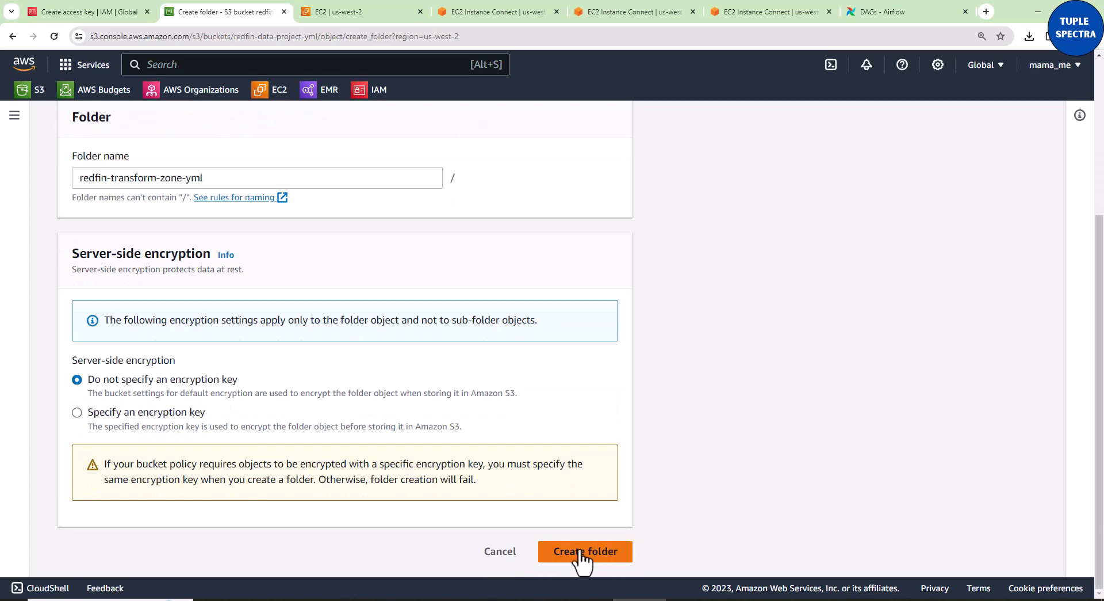
{"action": "left_click", "coordinate": [582, 554]}
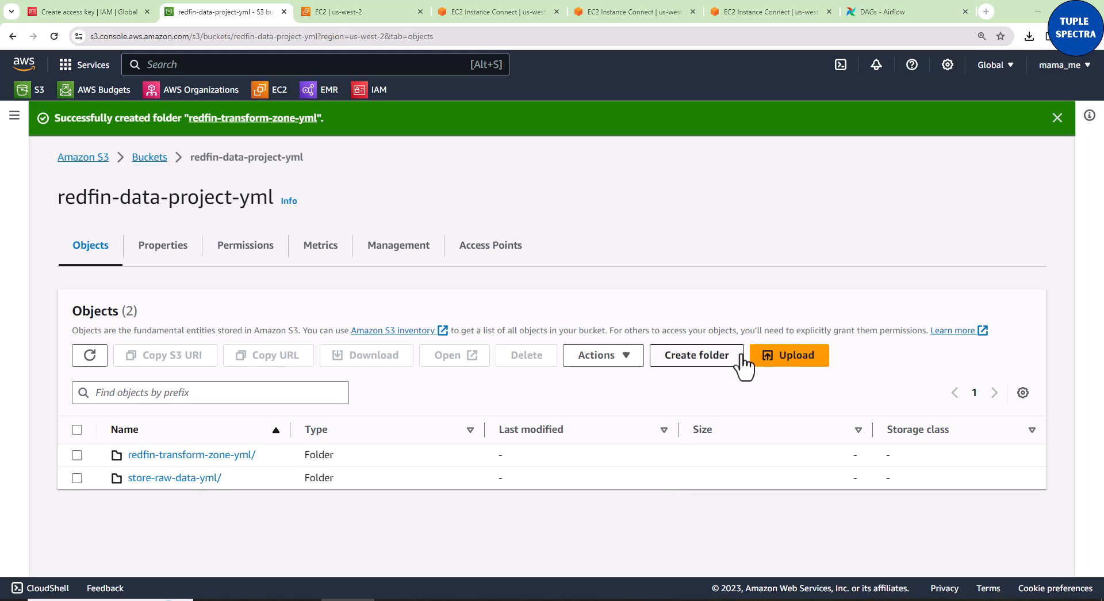
Create a third folder named scripts in the redfin-data-project-yml bucket with the default encryption setting
{"action": "left_click", "coordinate": [690, 361]}
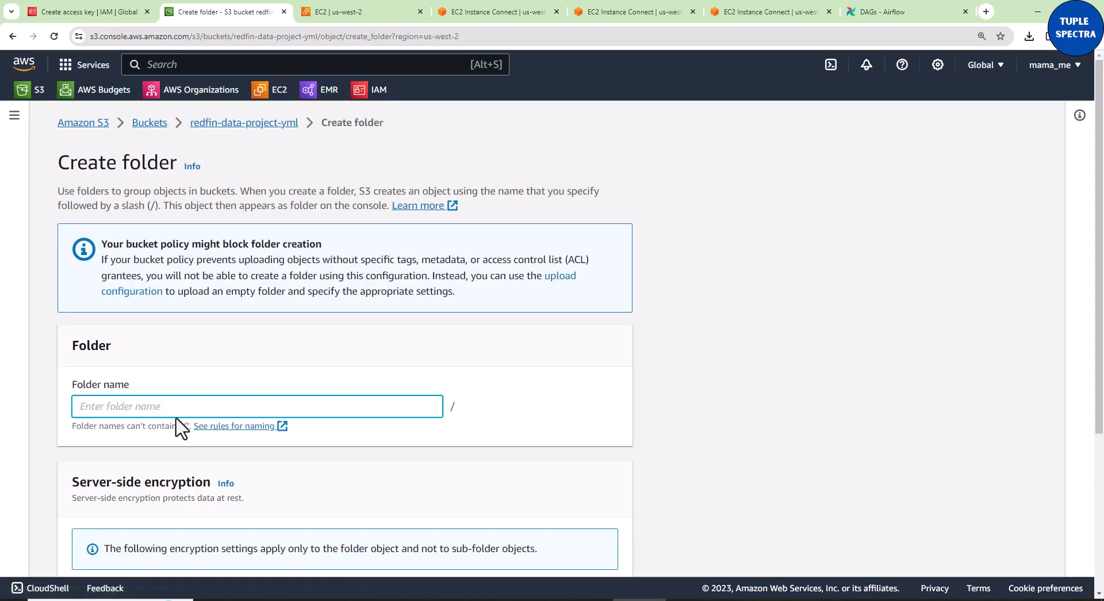
{"action": "type", "text": "scripts"}
{"action": "scroll", "coordinate": [719, 420], "scroll_direction": "down", "scroll_amount": 2}
{"action": "scroll", "coordinate": [718, 420], "scroll_direction": "down", "scroll_amount": 3}
{"action": "left_click", "coordinate": [589, 552]}
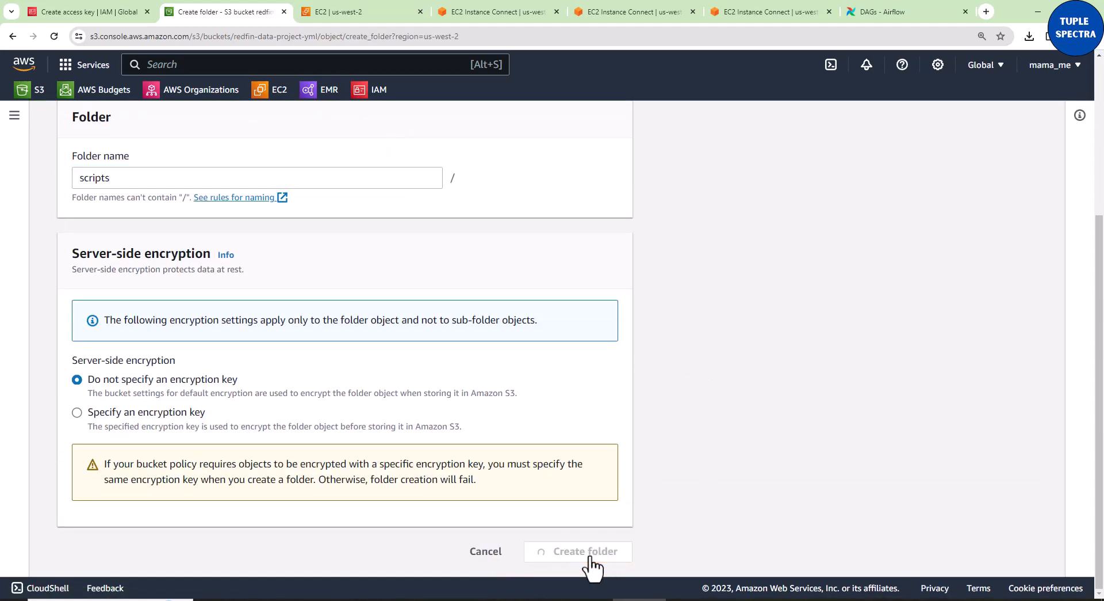